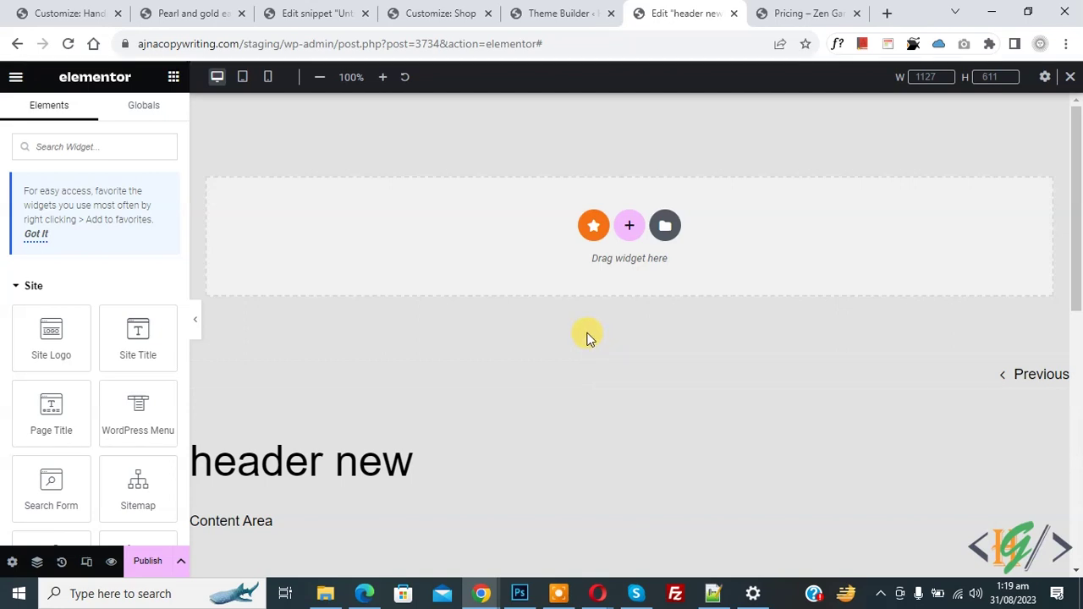
Step: Add a two-column section to the header and place an Image widget in its first column
left_click(630, 235)
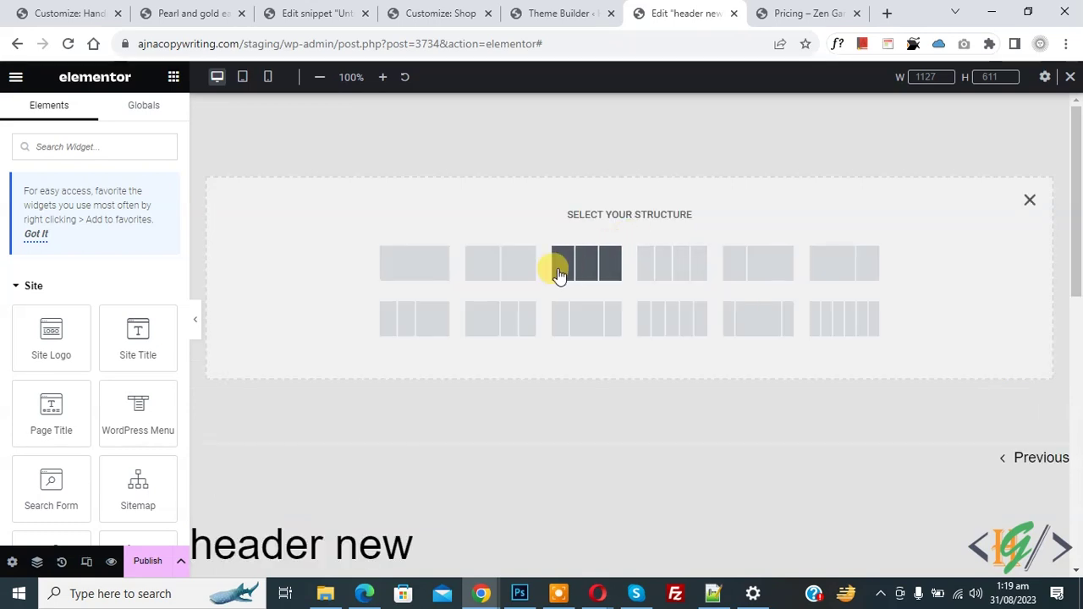
left_click(510, 270)
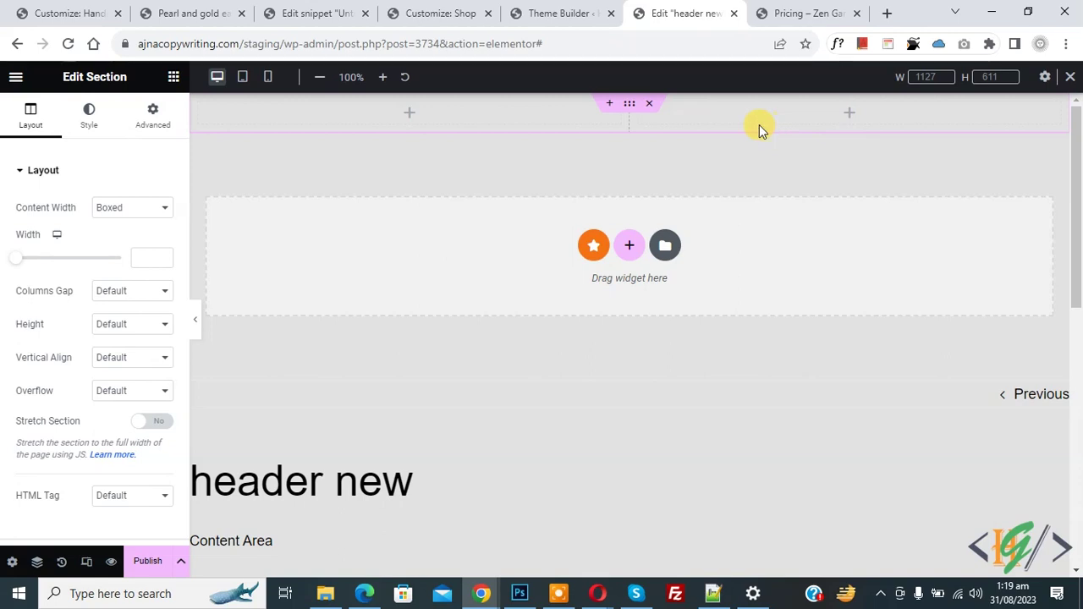
left_click(409, 115)
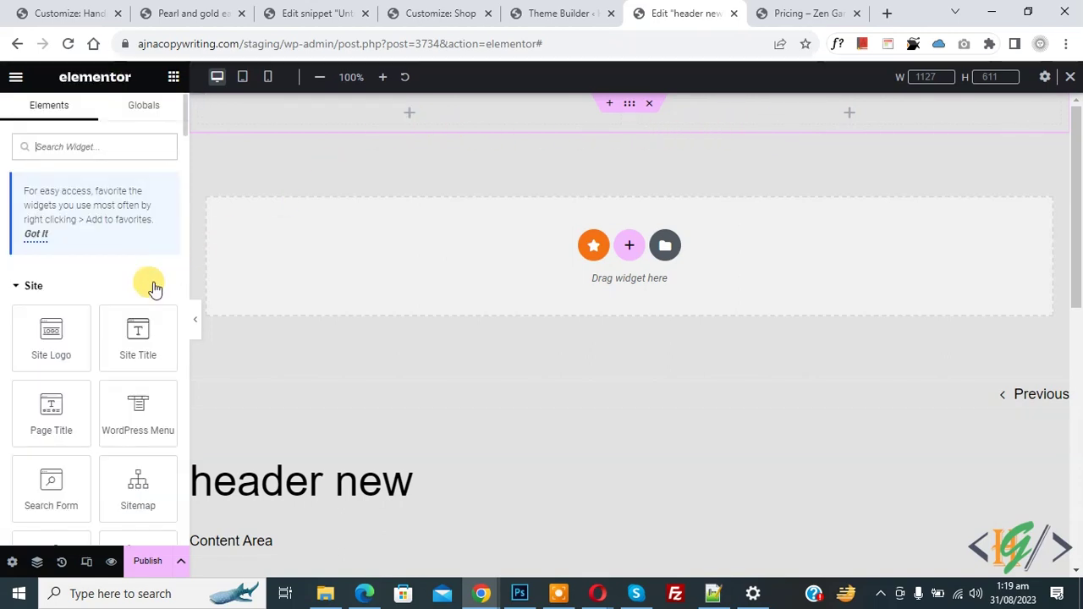
left_click(77, 148)
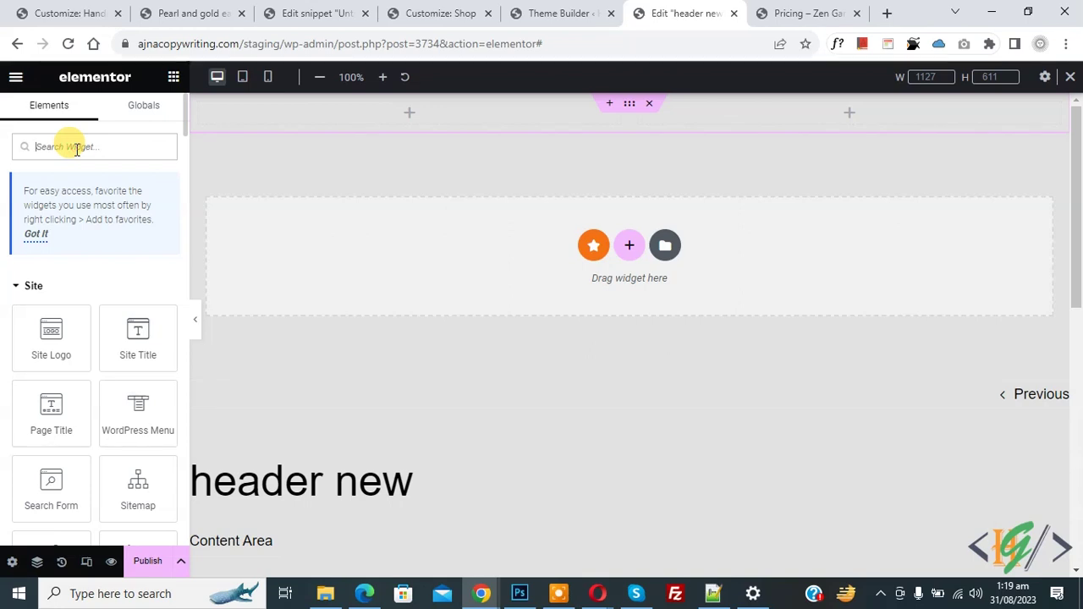
type("image")
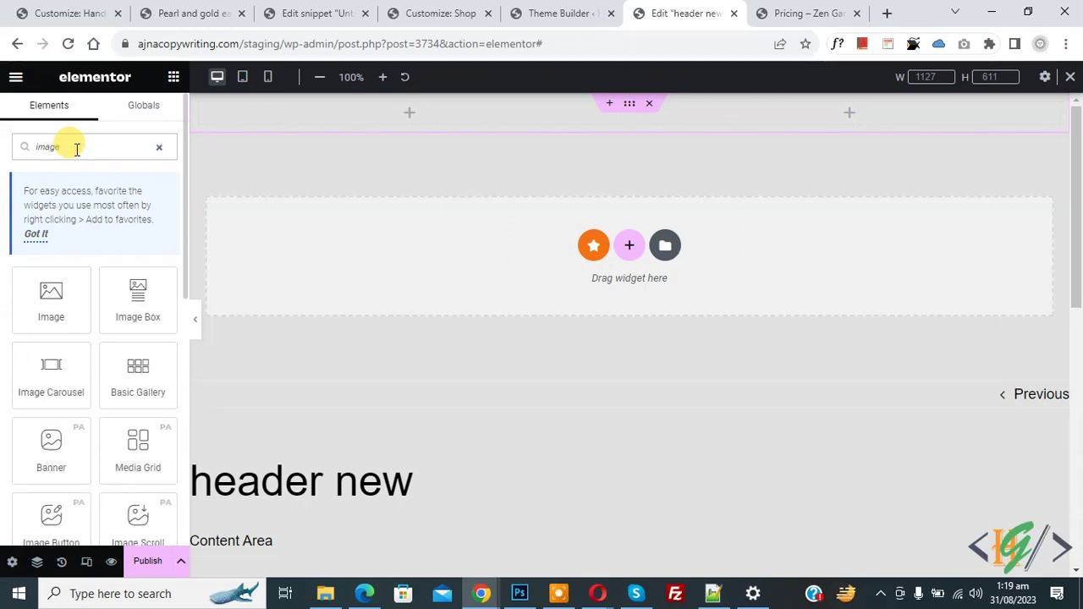
left_click_drag(53, 294, 301, 104)
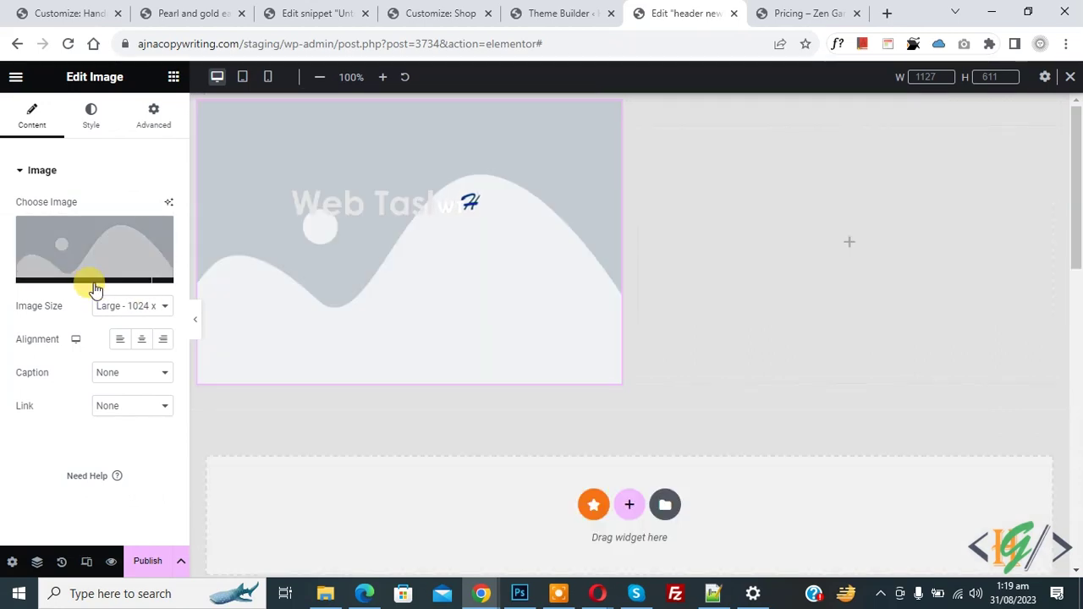
Step: Upload mc-logo.png from the Downloads folder and use it as the widget's image
mouse_move(90, 279)
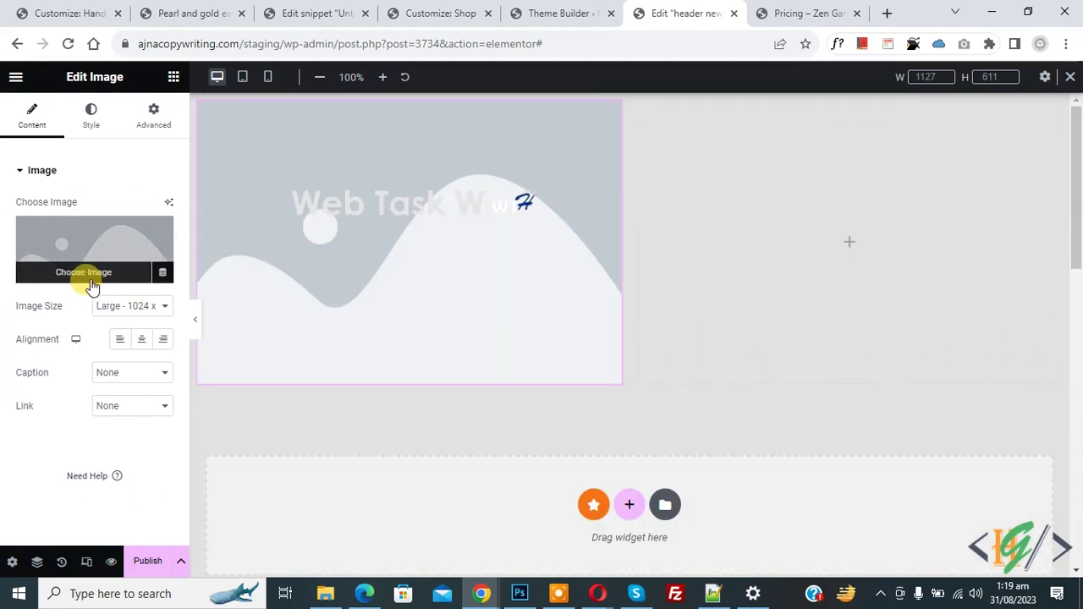
left_click(87, 275)
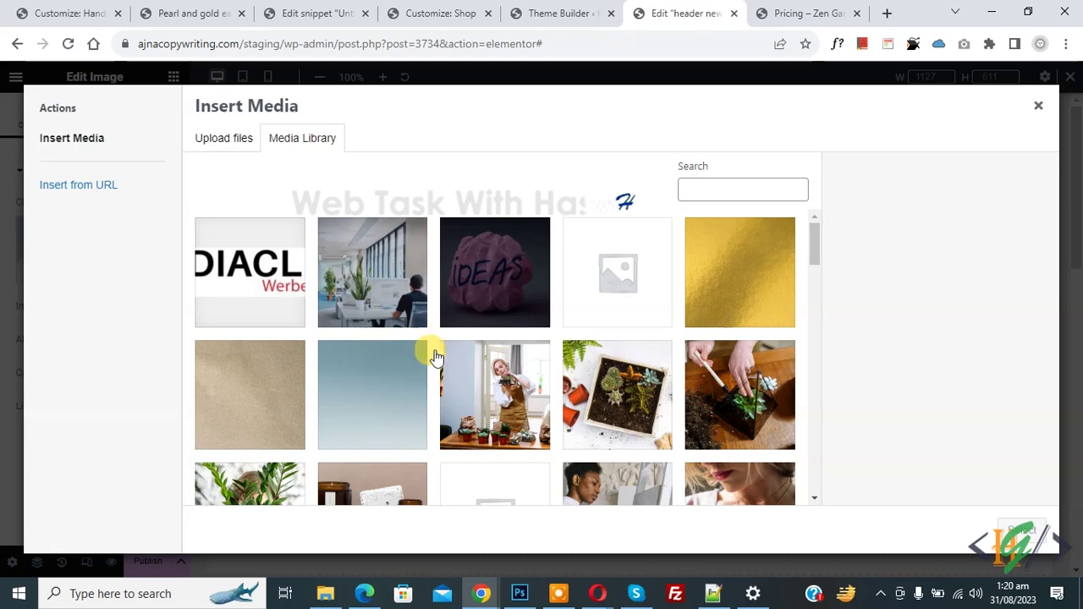
left_click(230, 140)
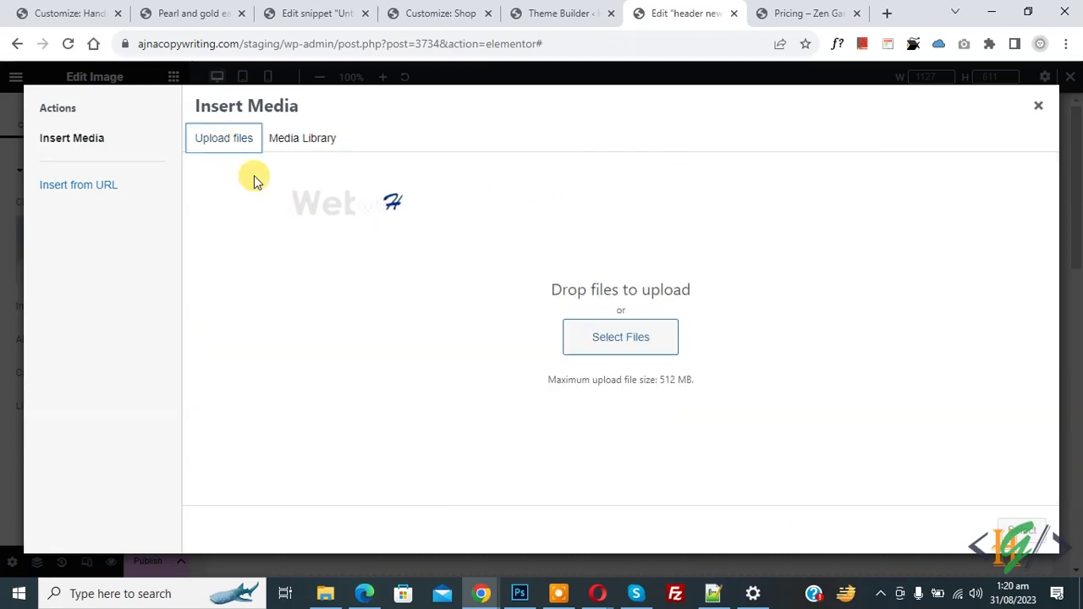
left_click(594, 336)
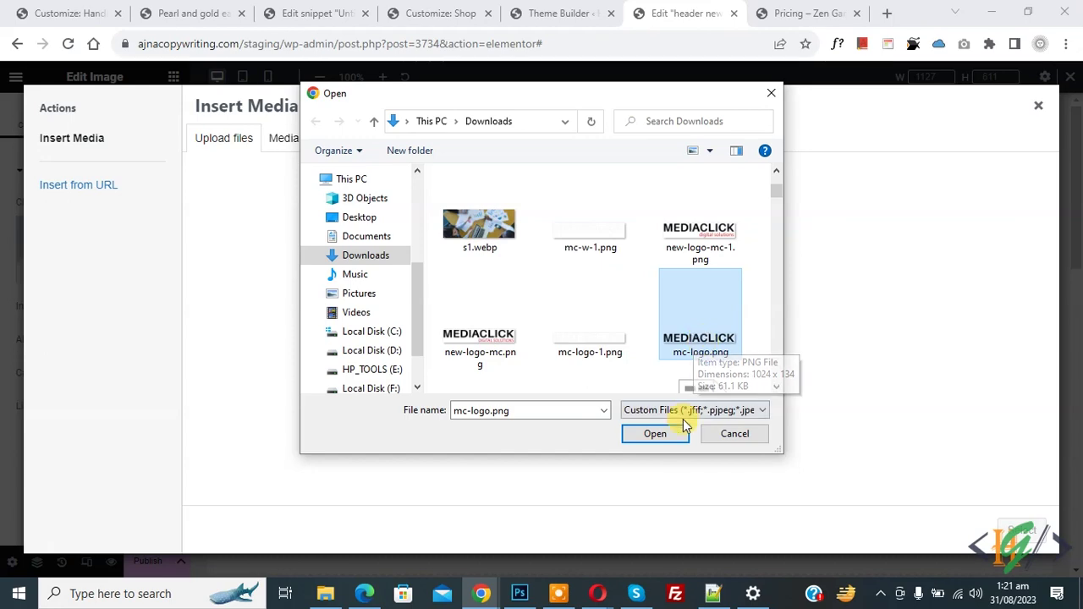
left_click(664, 434)
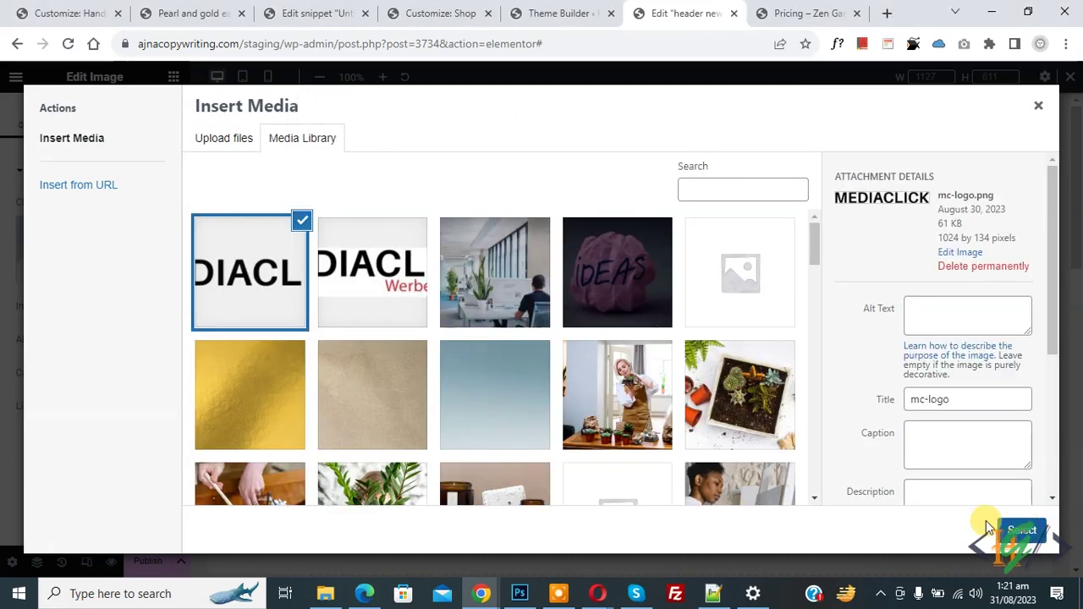
left_click(1021, 531)
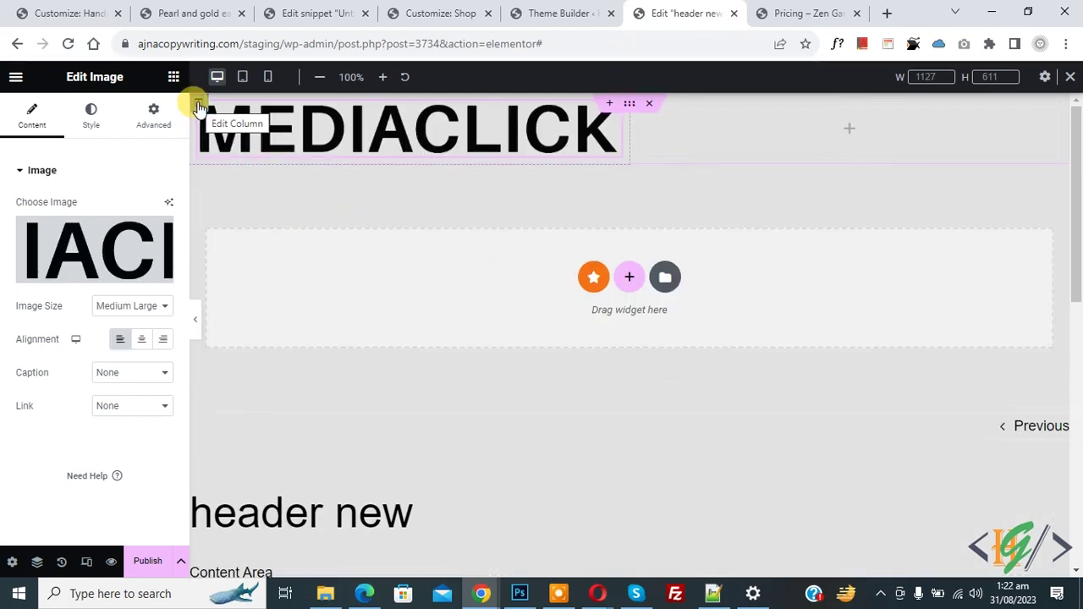
Step: Set the logo column's width to 30% and check the width of the empty column beside it
left_click(198, 106)
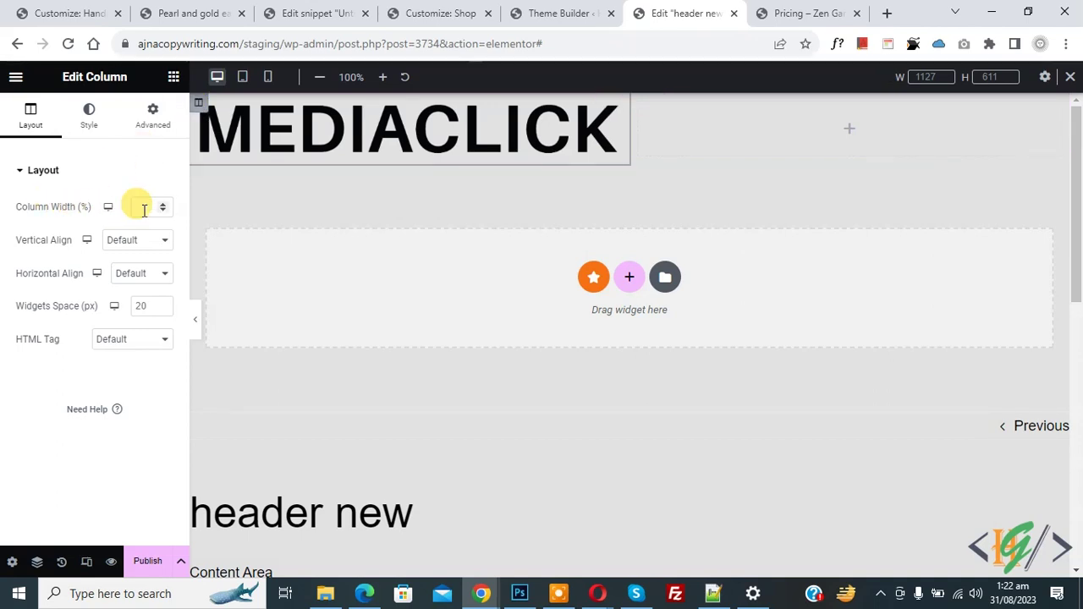
type("30")
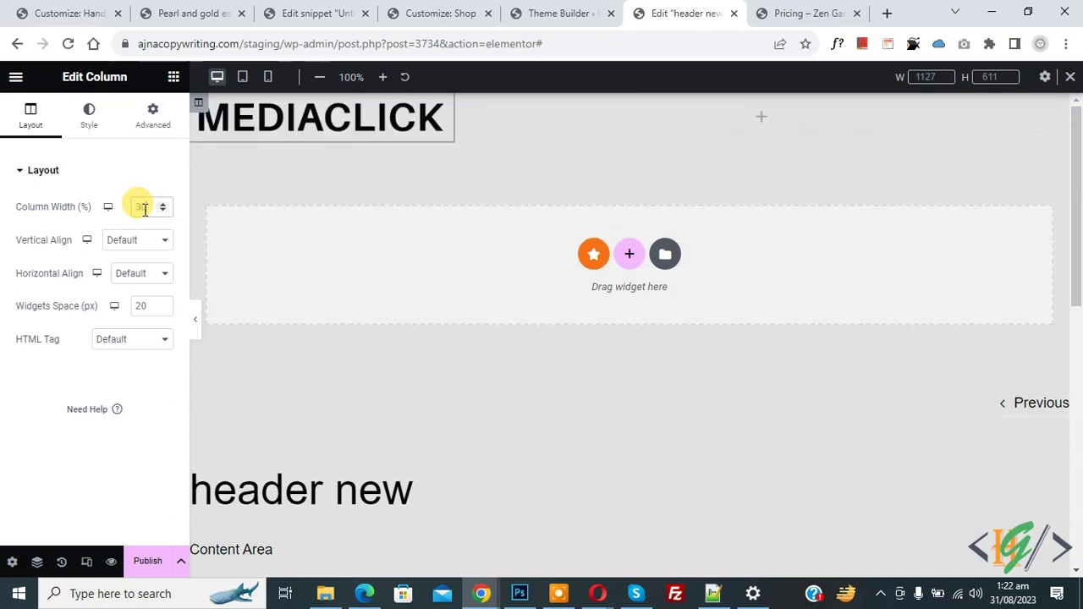
left_click(466, 111)
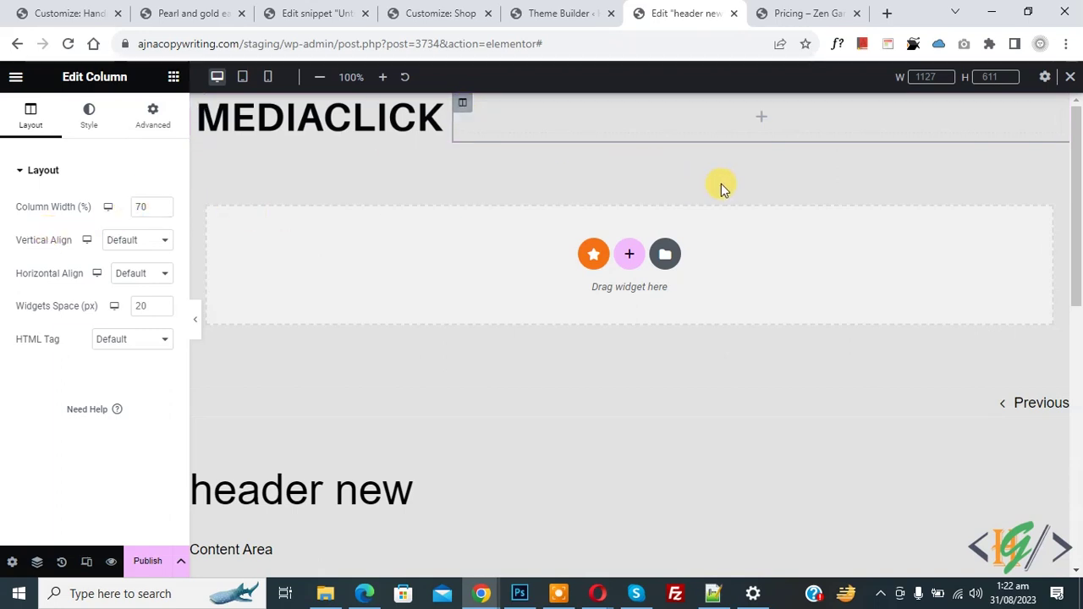
Step: Find the WordPress Menu widget and place it in the empty second column
left_click(761, 120)
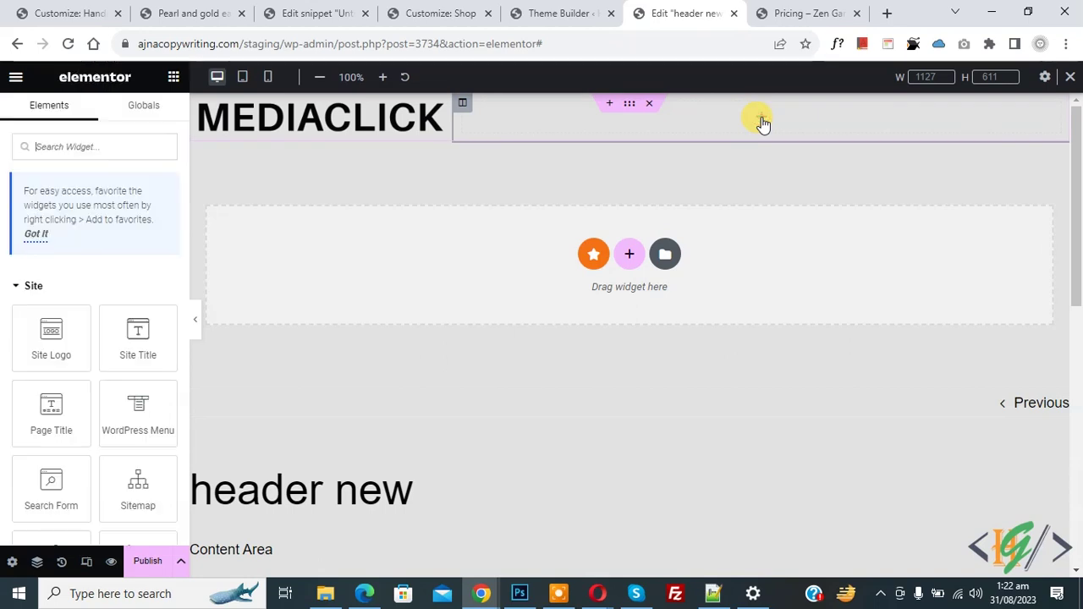
left_click(64, 150)
type("menu")
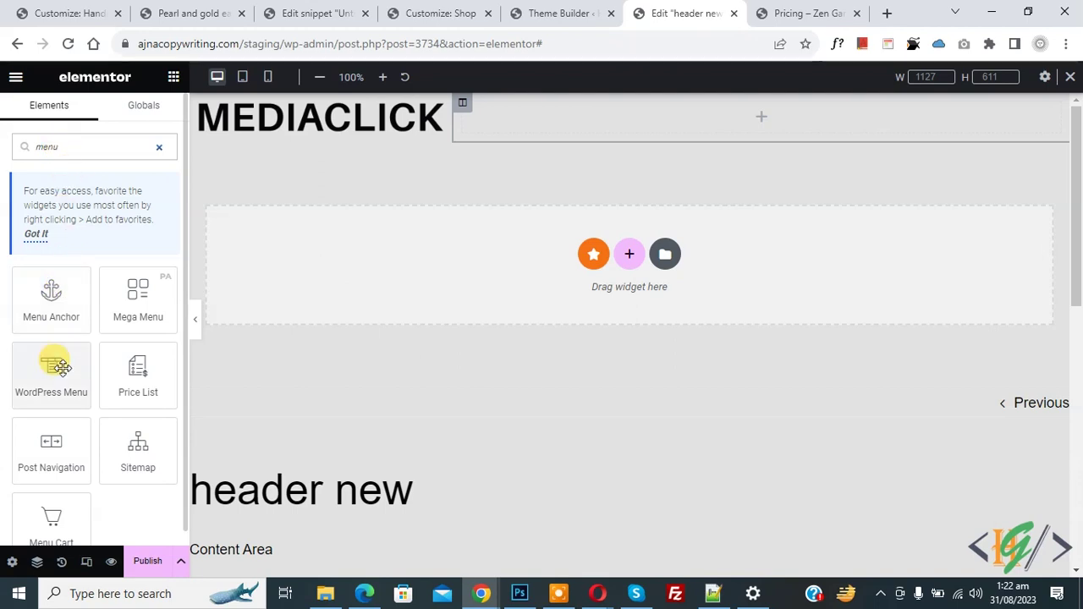
left_click_drag(53, 363, 677, 114)
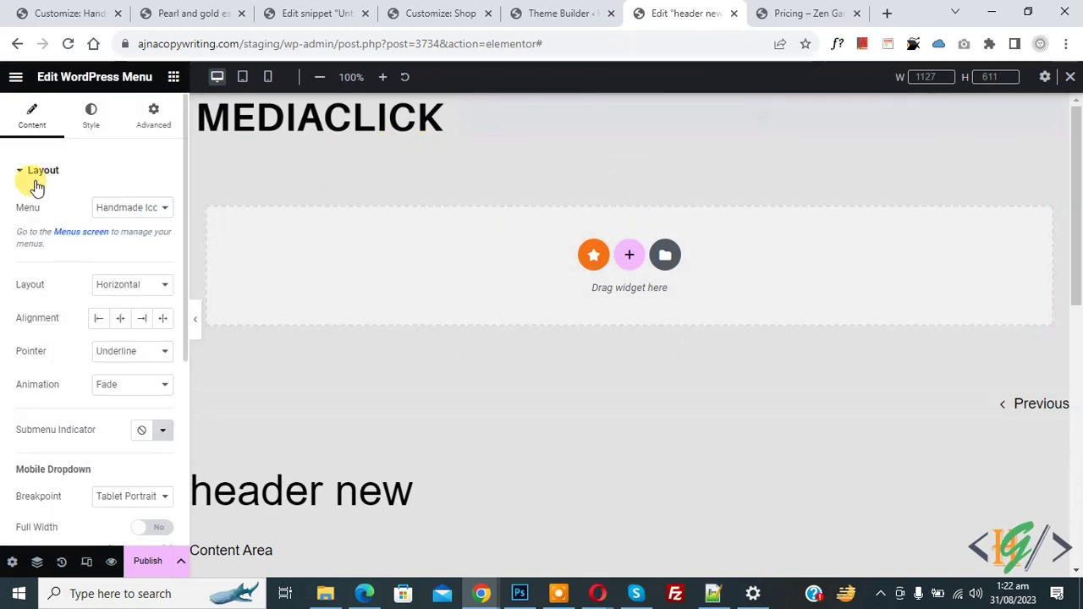
Step: Make the menu widget show Handmade Main Menu and align its items to the right
left_click(133, 209)
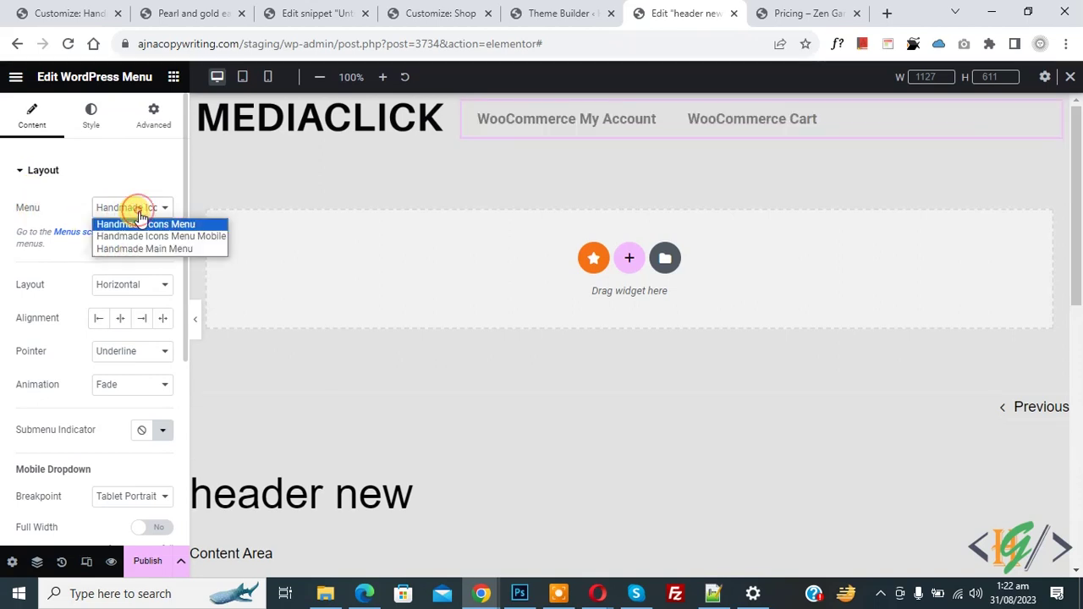
left_click(145, 251)
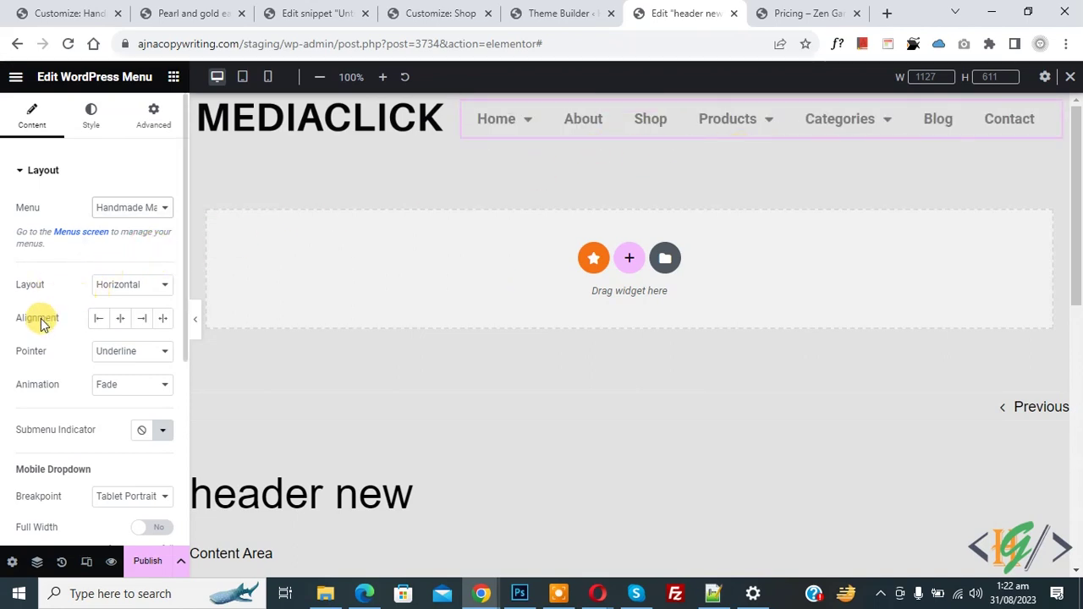
left_click(140, 320)
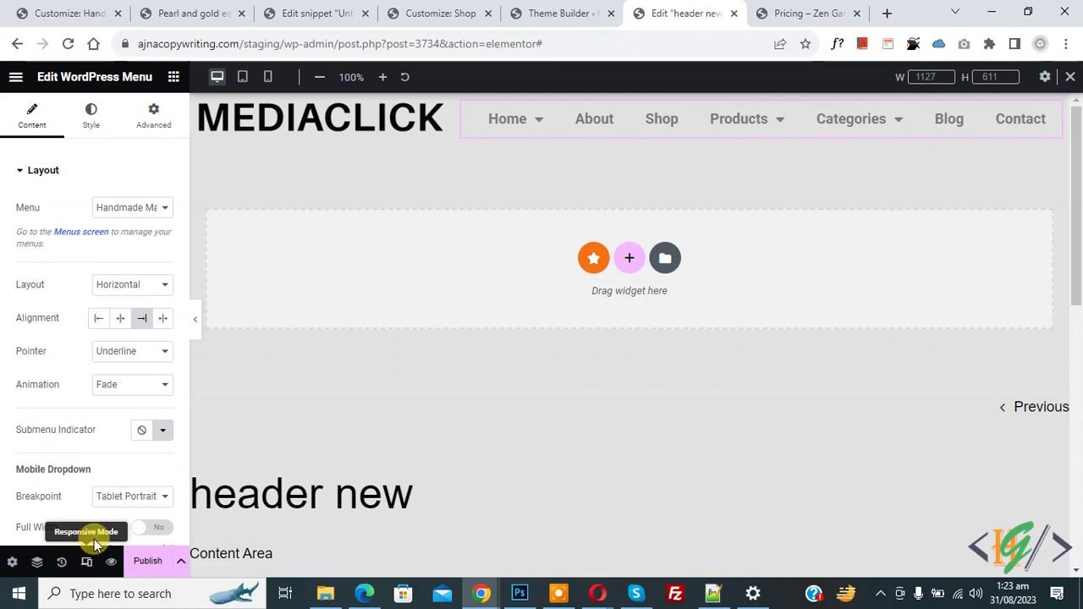
Step: Switch to the mobile preview and set the logo column's width to 50%
left_click(267, 80)
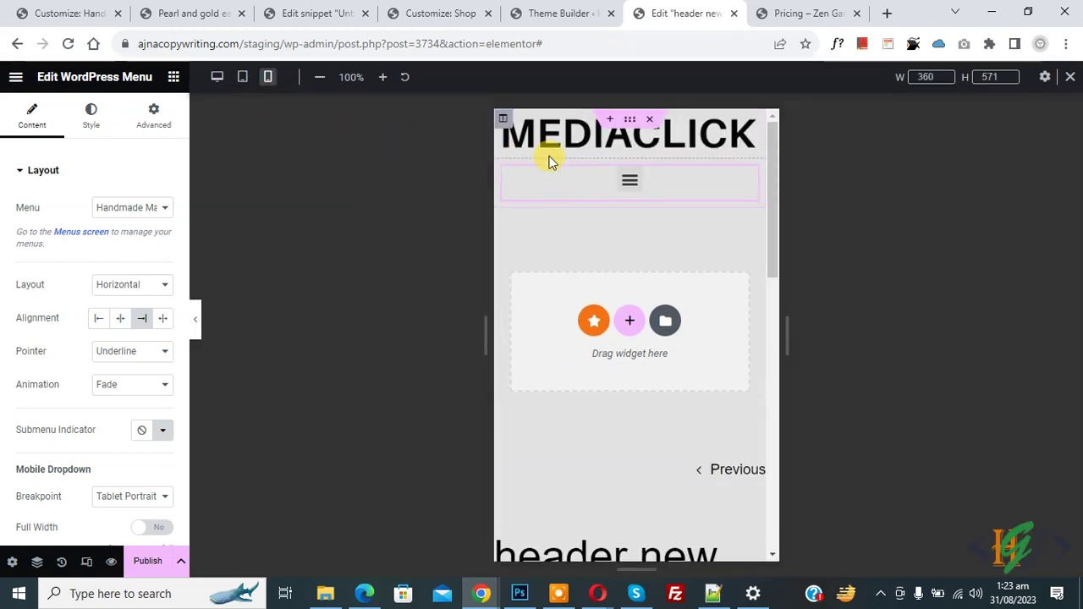
left_click(501, 120)
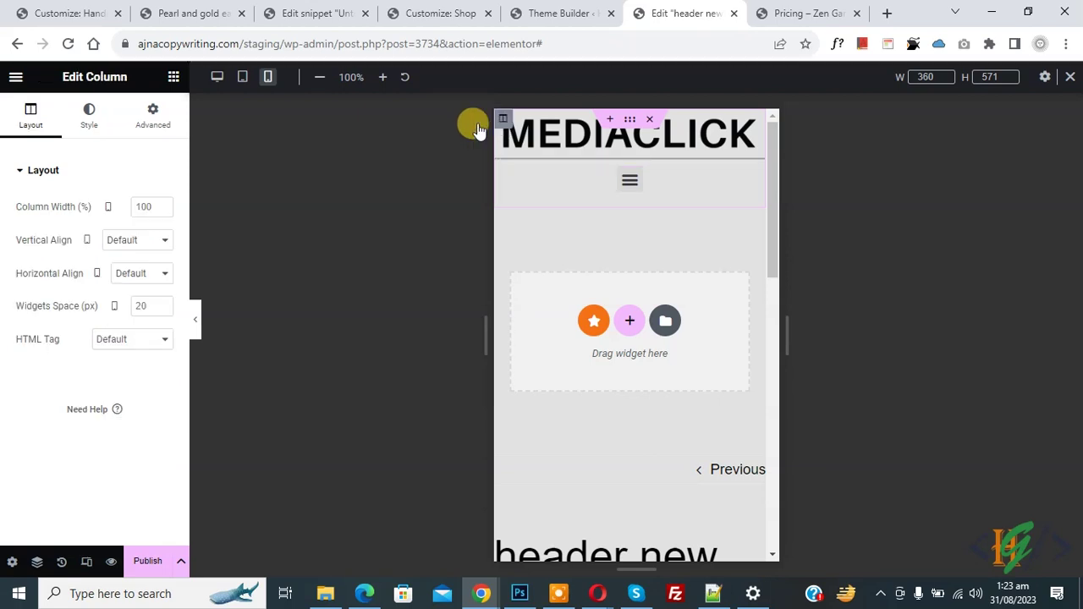
left_click(145, 206)
type("20")
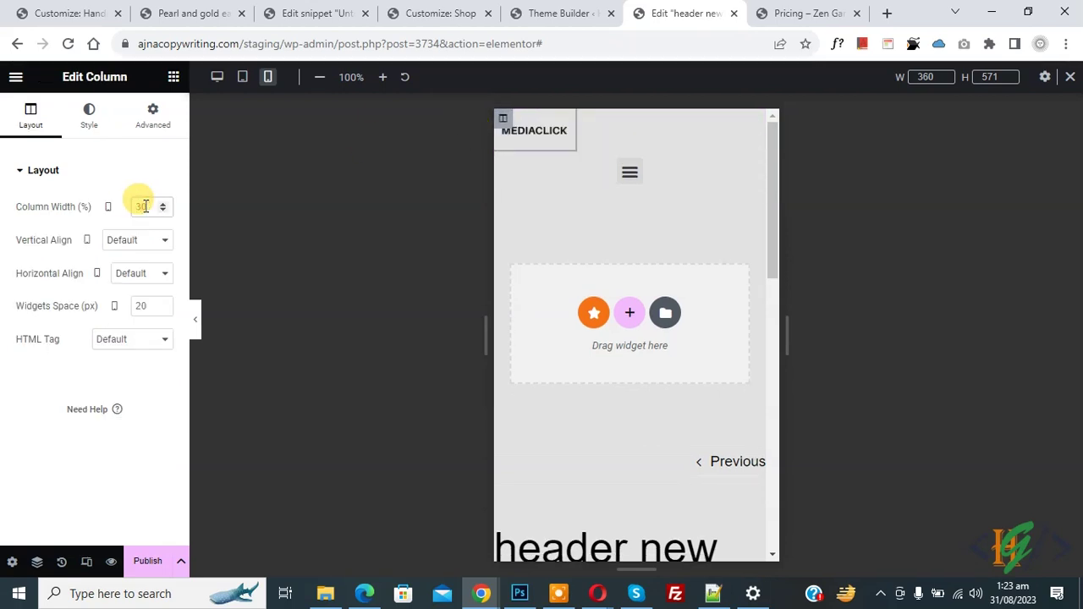
double_click(135, 206)
type("50")
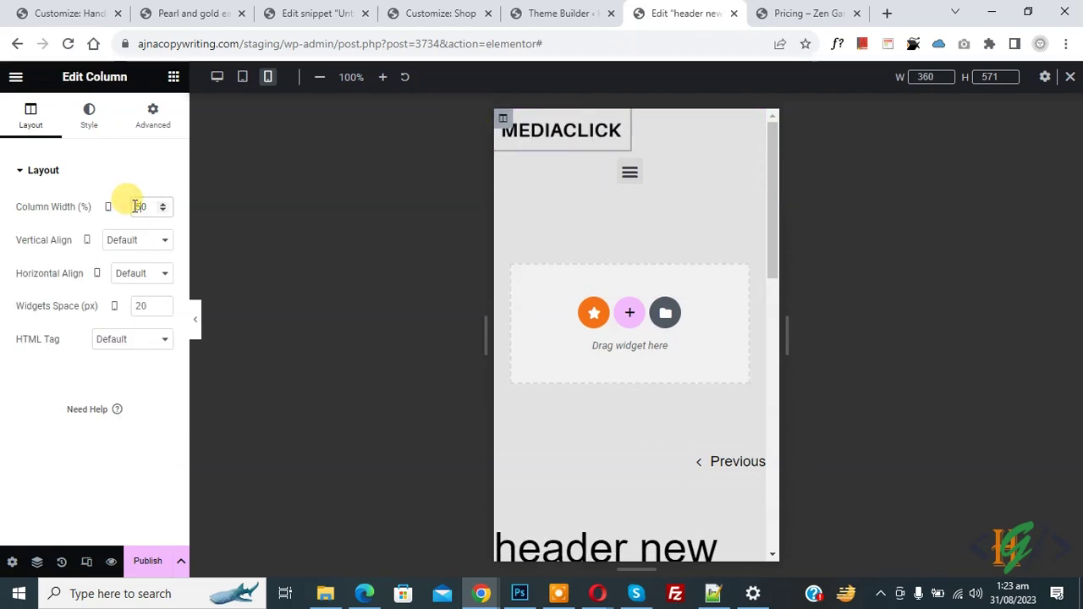
Step: Set the menu column's mobile width to 50% so it sits beside the logo
mouse_move(504, 169)
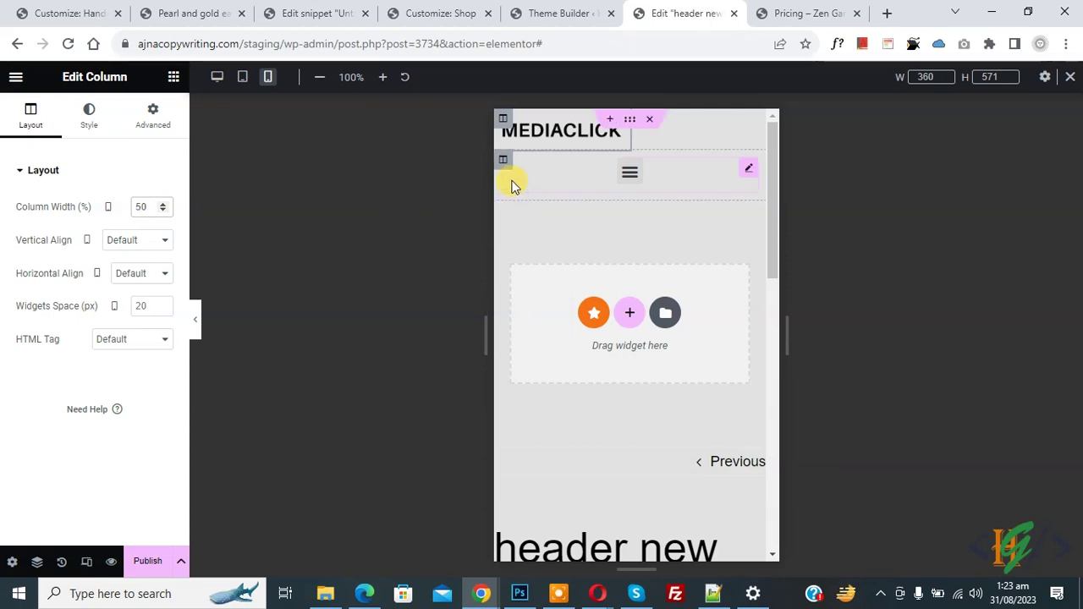
left_click(140, 203)
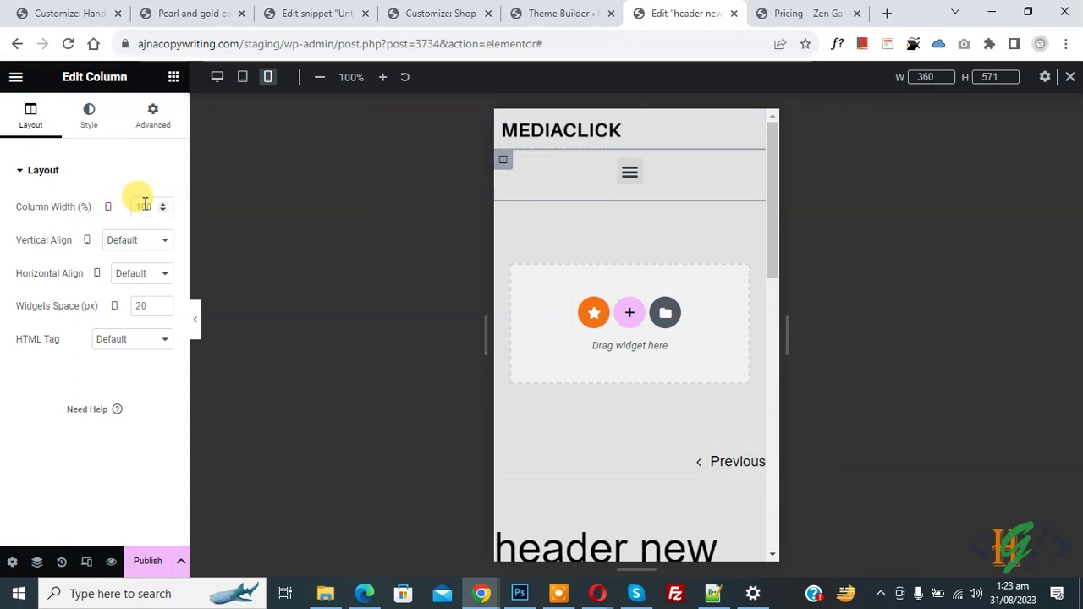
type("50")
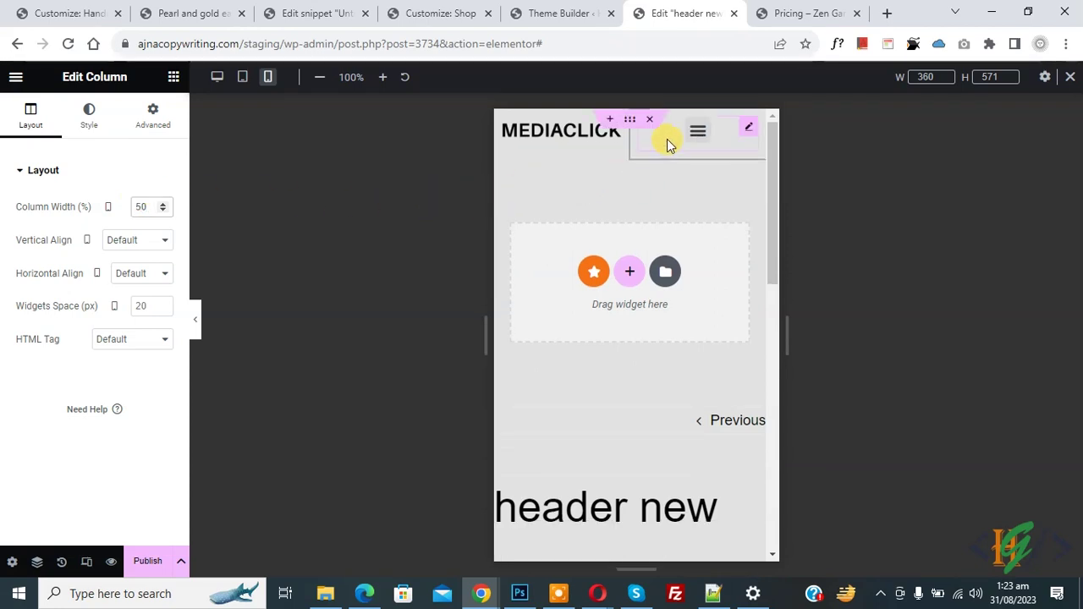
Step: Align the menu widget's mobile toggle to the right of its column
left_click(669, 138)
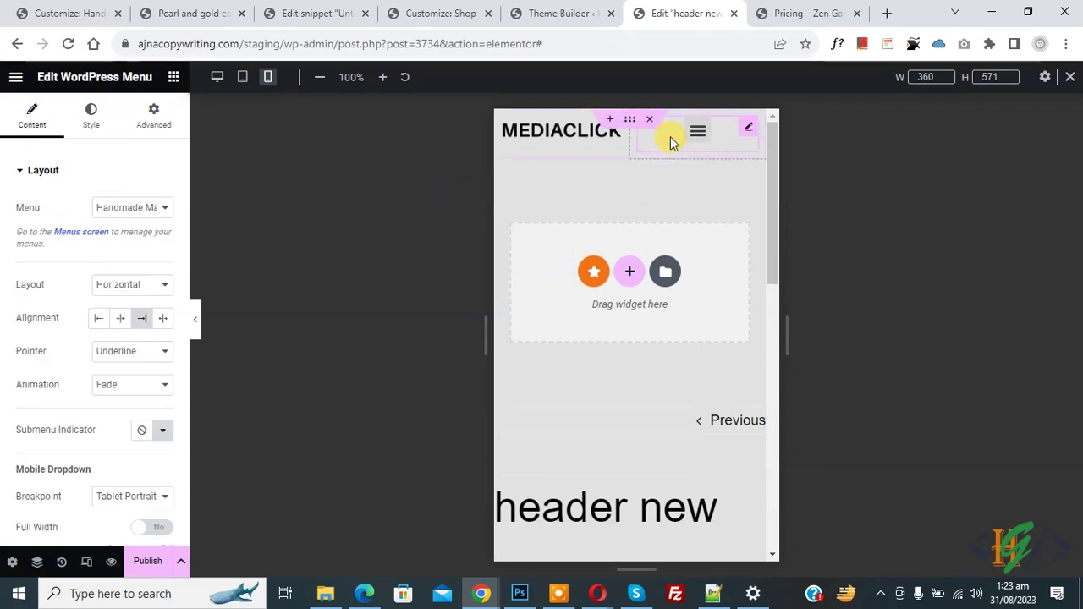
scroll(4, 241, "down", 4)
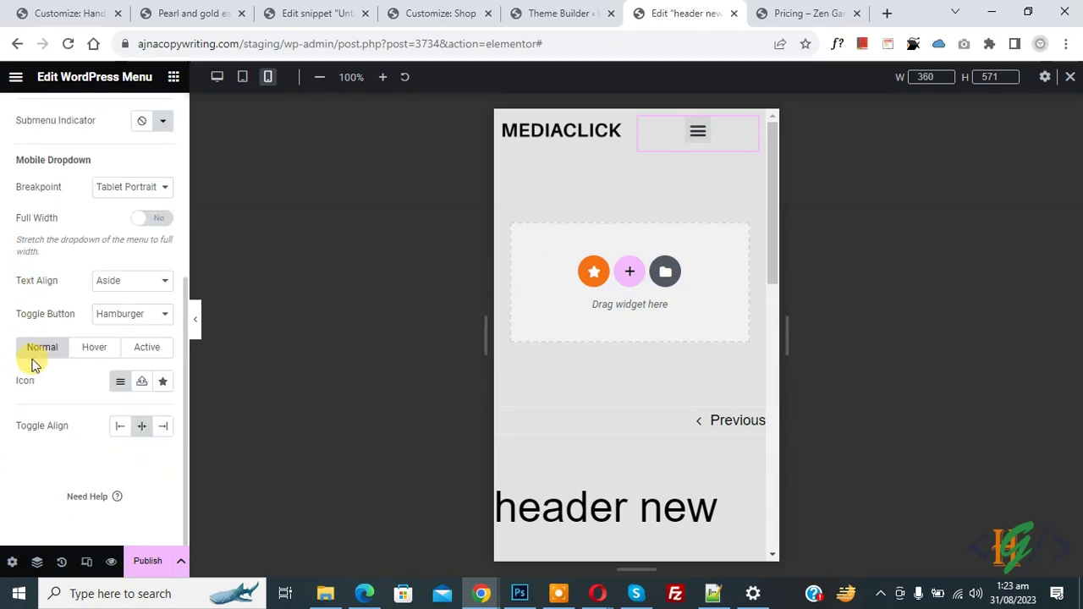
left_click(161, 431)
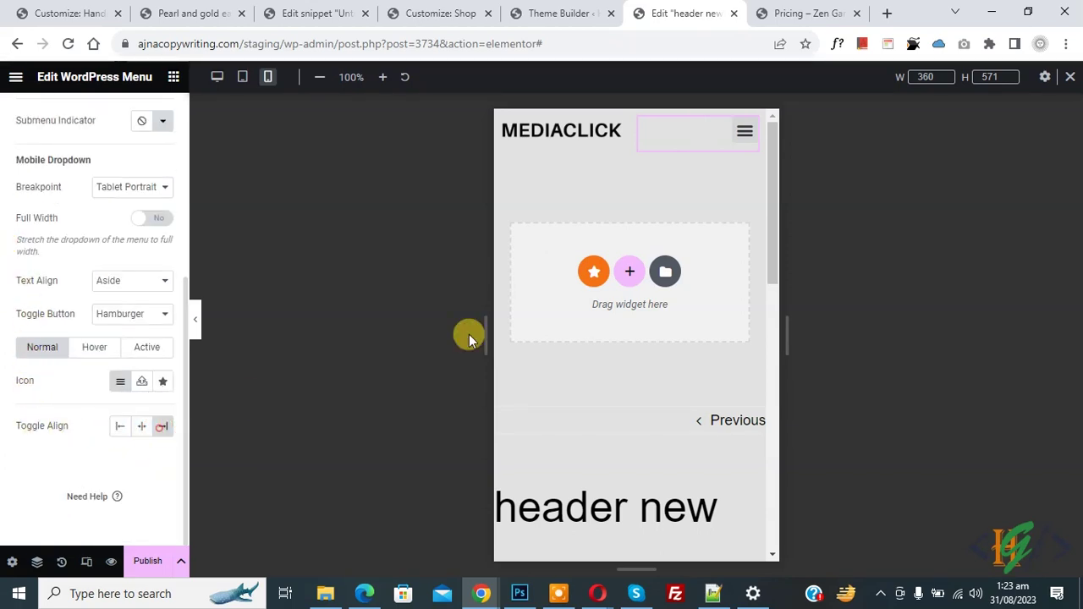
Step: Expand the mobile menu in the preview, compare its dropdown with Full Width on and off, and leave Full Width enabled
left_click(739, 144)
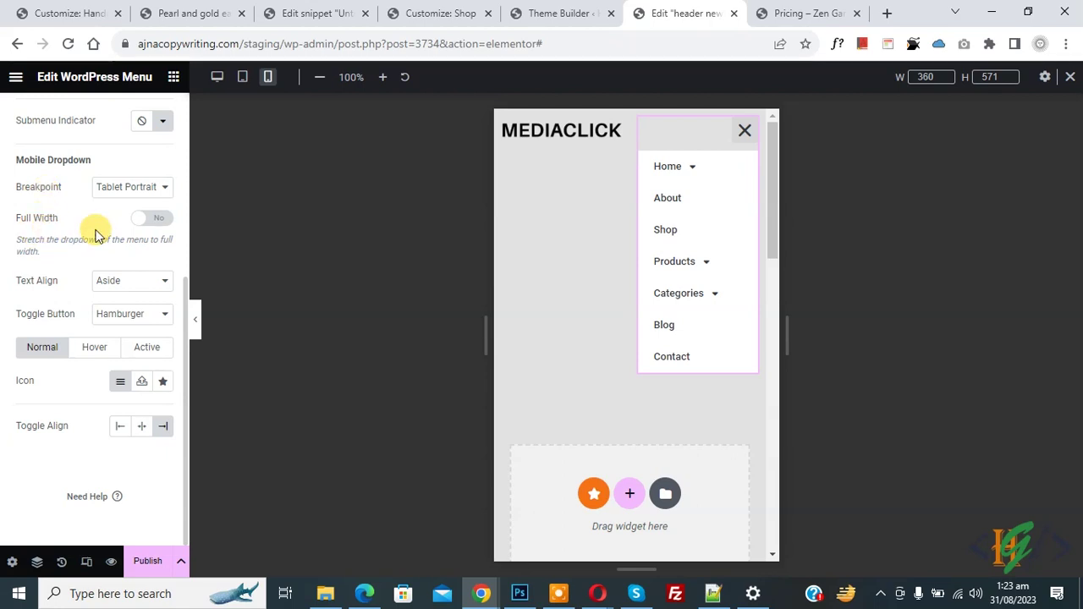
left_click(157, 221)
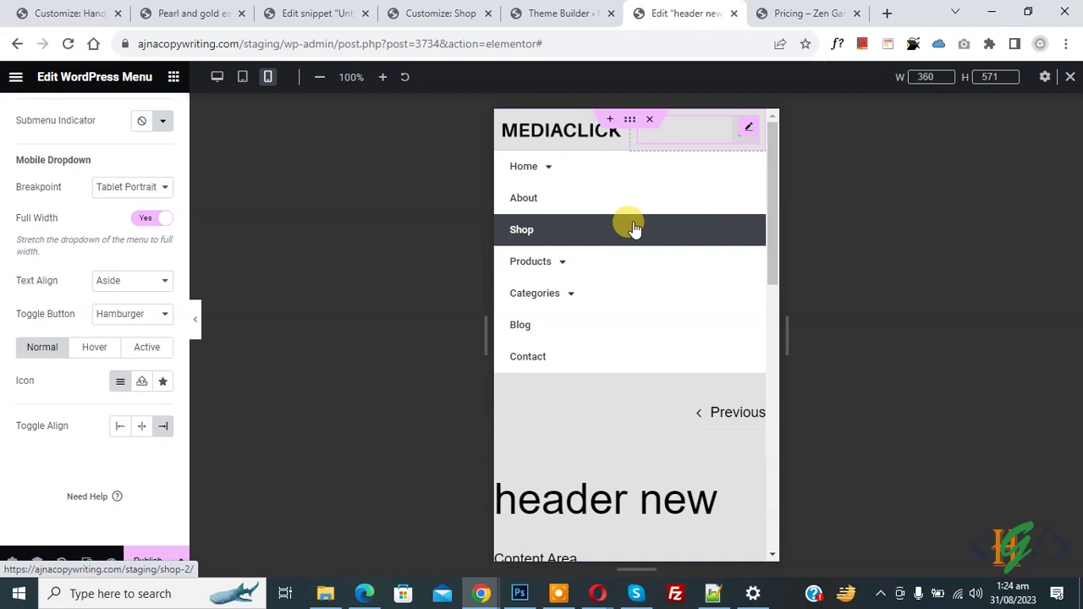
left_click(150, 219)
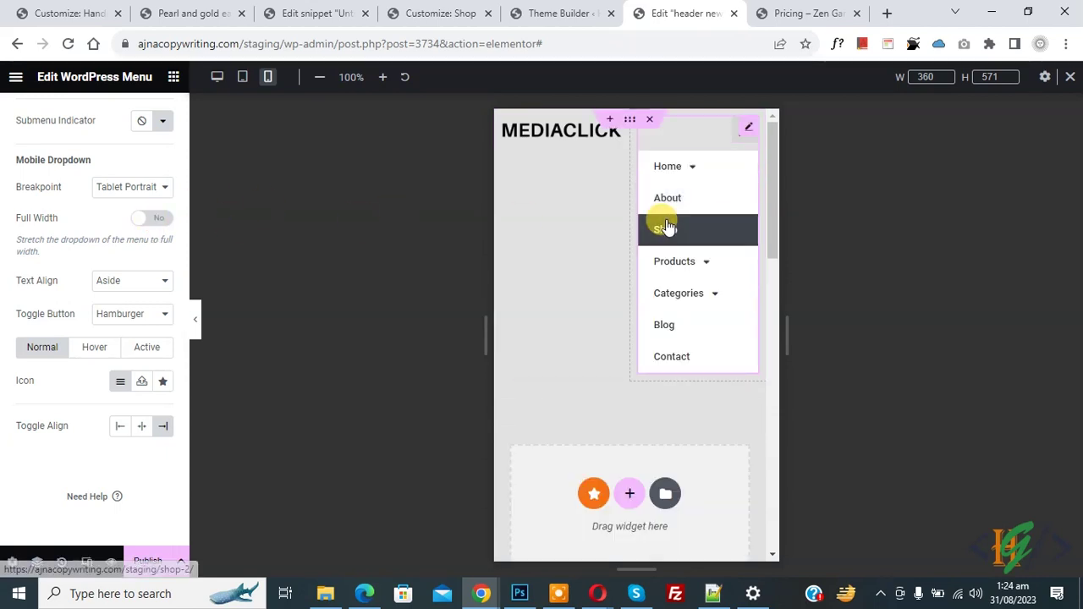
left_click(161, 219)
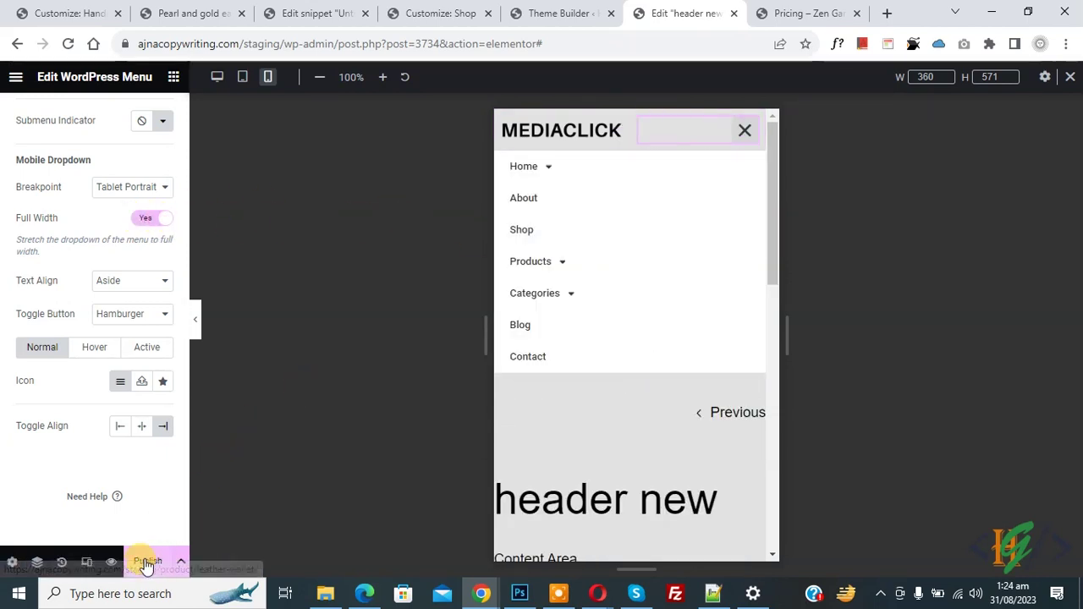